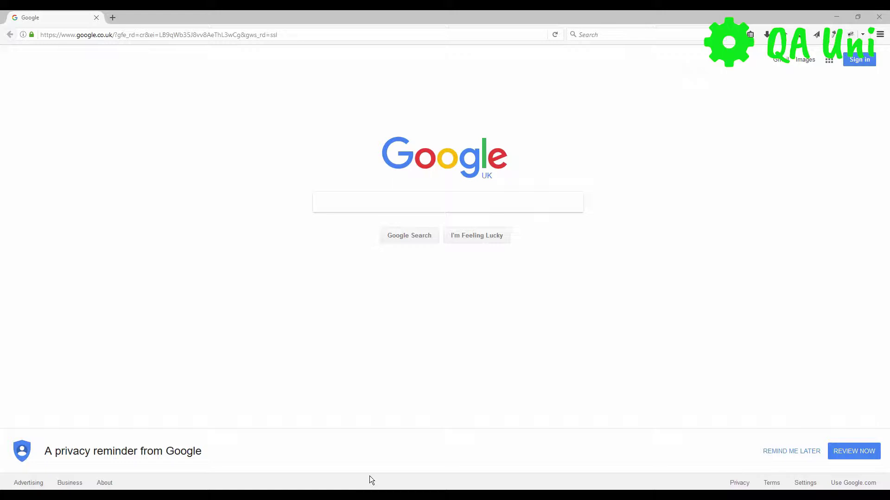
Step: Enter the query 'chromedriver' in the Google search box
{"action": "left_click", "coordinate": [339, 201]}
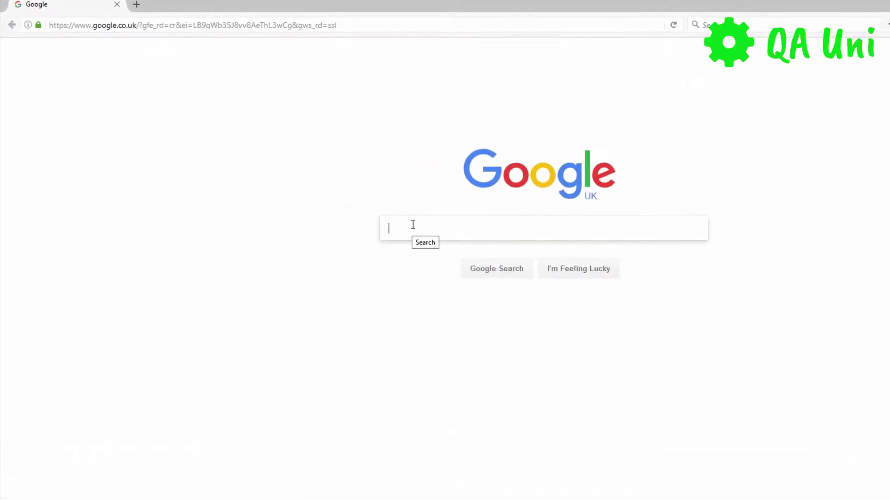
{"action": "type", "text": "c"}
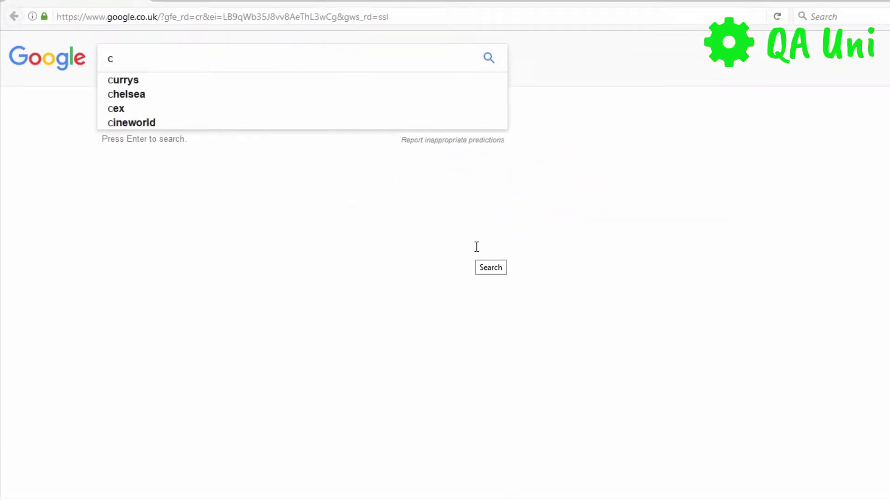
{"action": "type", "text": "hrome"}
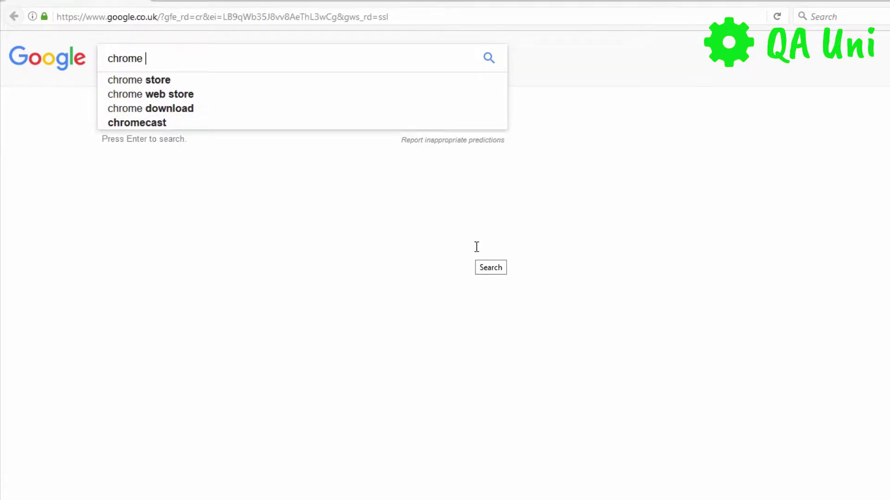
{"action": "key", "text": "BackSpace"}
{"action": "type", "text": "drive"}
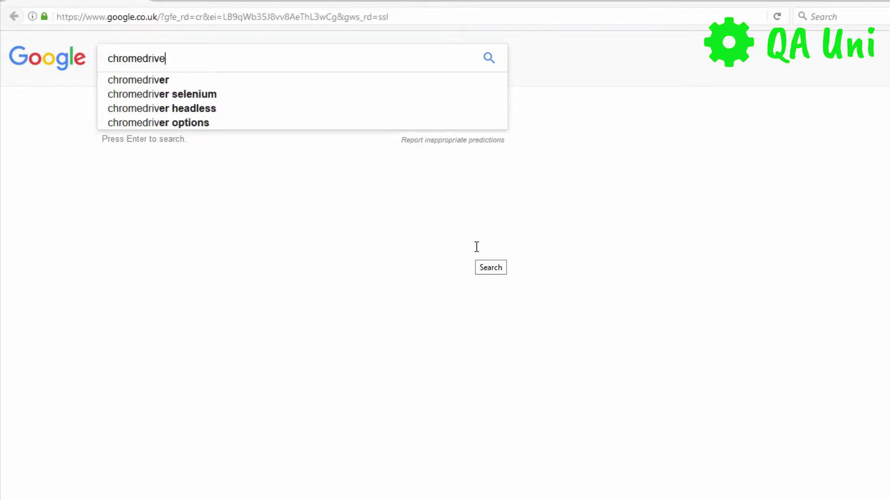
{"action": "type", "text": "r"}
Step: Search for chromedriver, open the ChromeDriver - WebDriver for Chrome result, and read its introduction
{"action": "key", "text": "Return"}
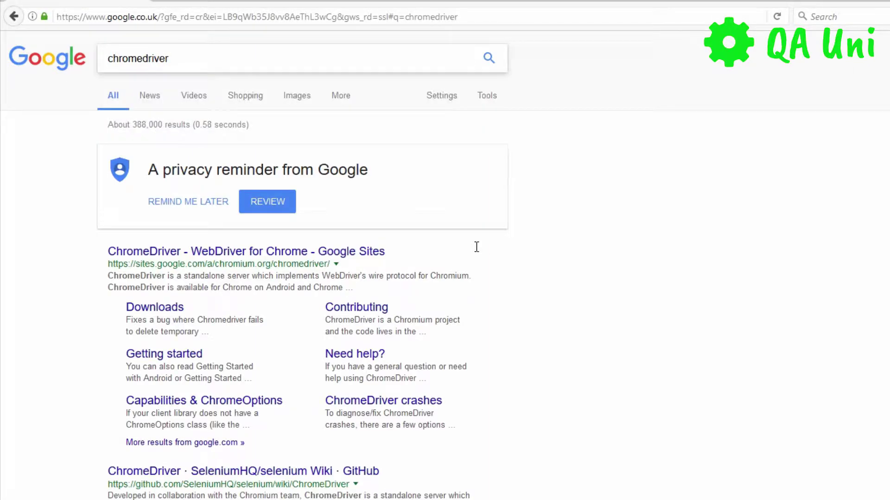
{"action": "left_click", "coordinate": [204, 254]}
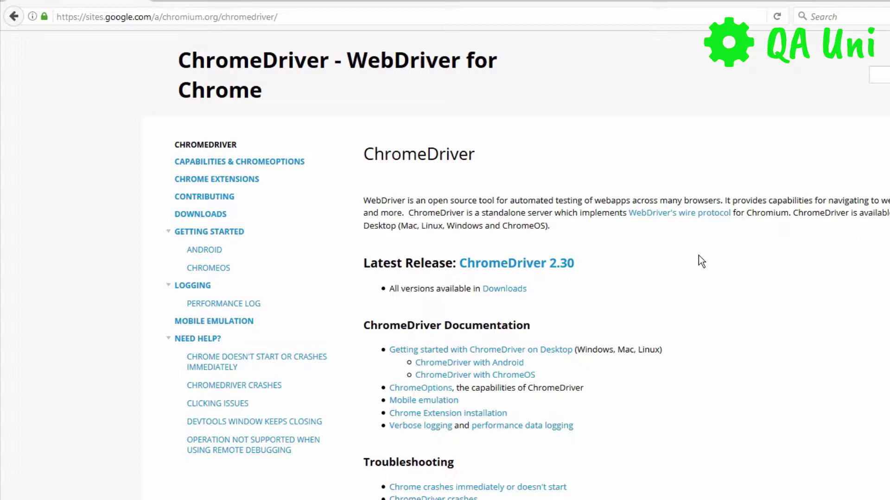
{"action": "scroll", "coordinate": [359, 199], "scroll_direction": "down", "scroll_amount": 3}
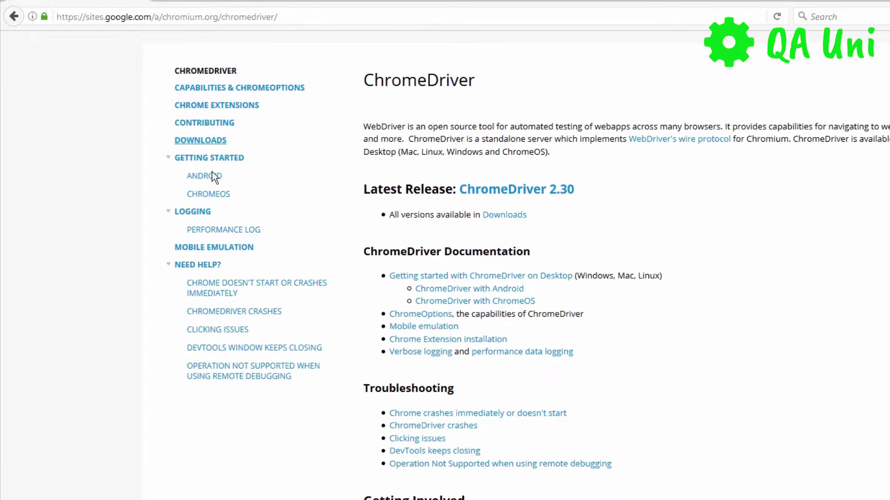
{"action": "scroll", "coordinate": [364, 124], "scroll_direction": "up", "scroll_amount": 3}
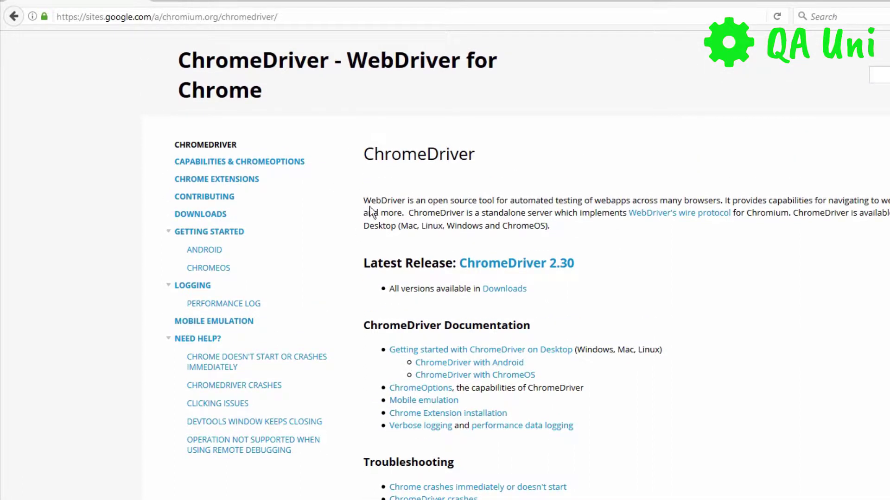
{"action": "left_click_drag", "start_coordinate": [364, 200], "coordinate": [586, 239]}
{"action": "scroll", "coordinate": [587, 239], "scroll_direction": "down", "scroll_amount": 4}
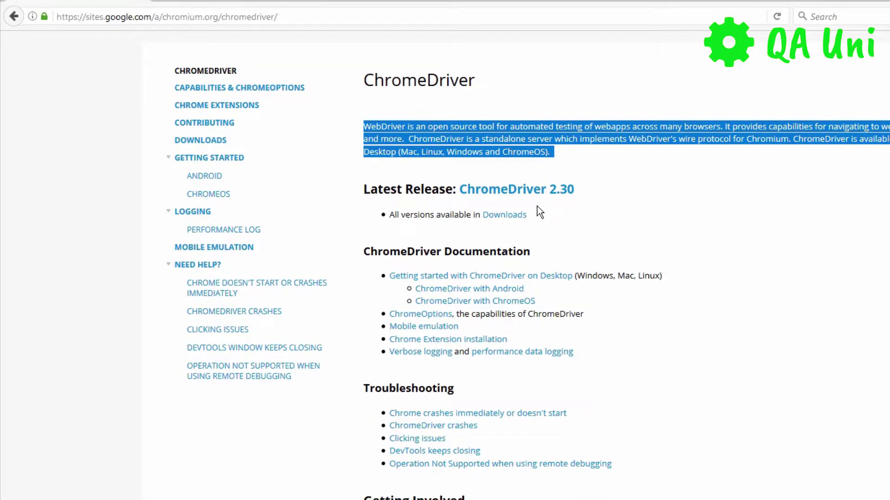
{"action": "left_click", "coordinate": [462, 219]}
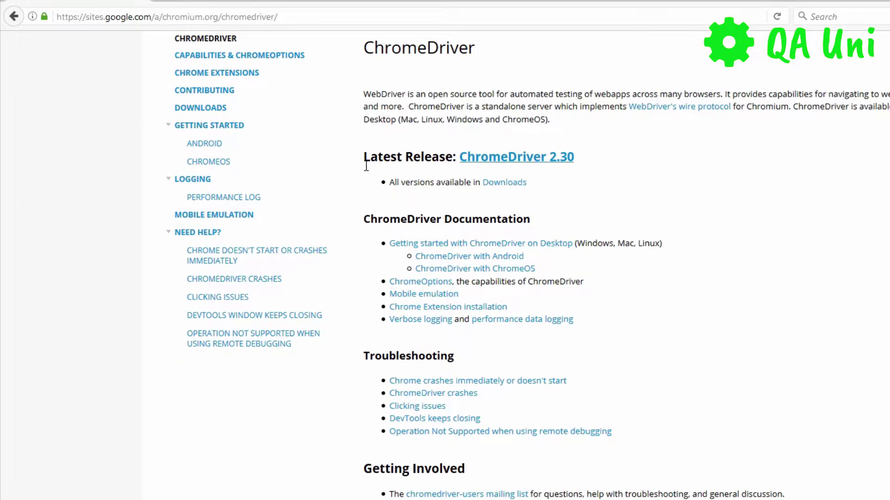
Step: Download chromedriver_win32.zip from the ChromeDriver 2.30 release and check it in recent downloads
{"action": "left_click", "coordinate": [526, 164]}
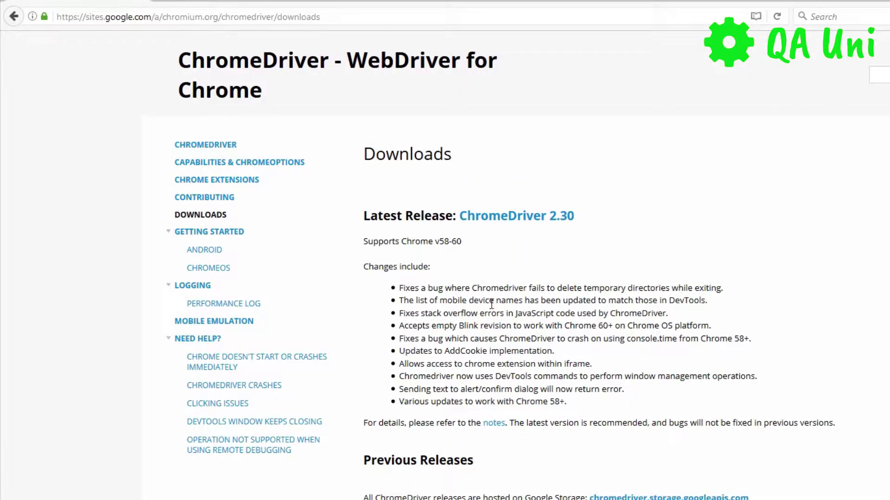
{"action": "scroll", "coordinate": [570, 284], "scroll_direction": "down", "scroll_amount": 3}
{"action": "scroll", "coordinate": [443, 315], "scroll_direction": "up", "scroll_amount": 3}
{"action": "left_click", "coordinate": [535, 222]}
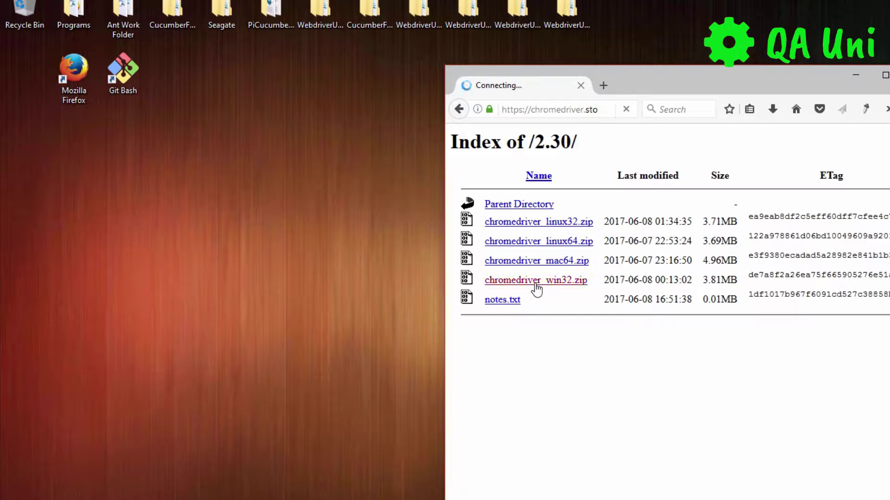
{"action": "left_click", "coordinate": [631, 490]}
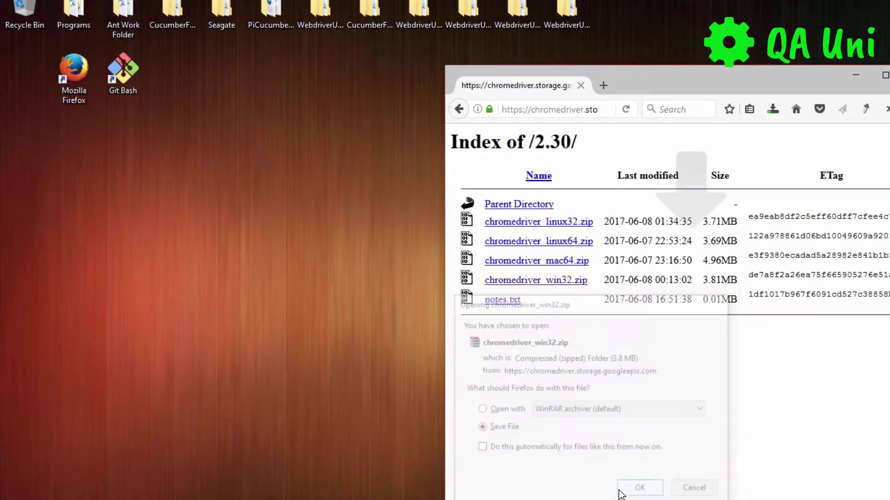
{"action": "left_click", "coordinate": [774, 117]}
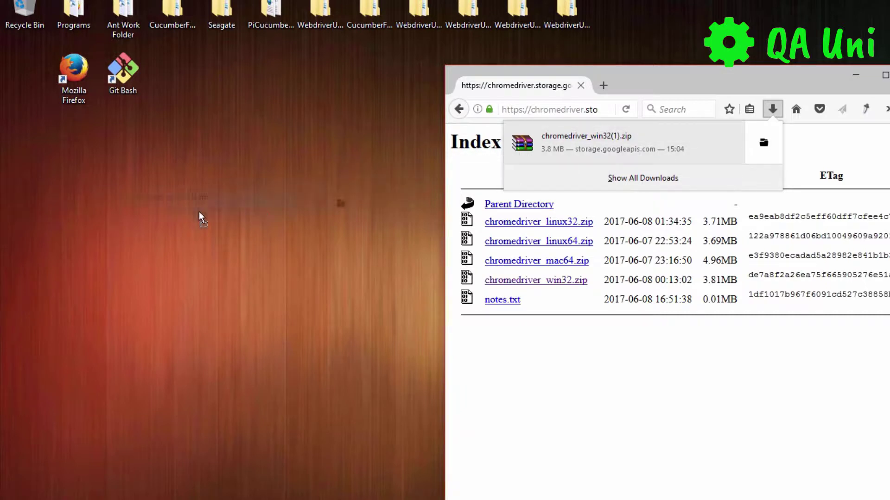
Step: Extract the chromedriver zip onto the desktop and move the chromedriver icon toward the centre
{"action": "left_click_drag", "start_coordinate": [149, 235], "coordinate": [167, 251]}
{"action": "right_click", "coordinate": [174, 204]}
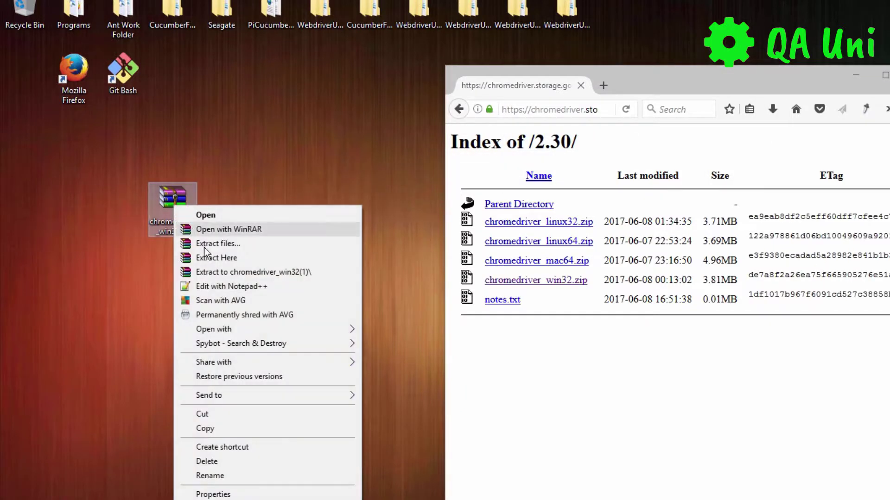
{"action": "left_click", "coordinate": [219, 257]}
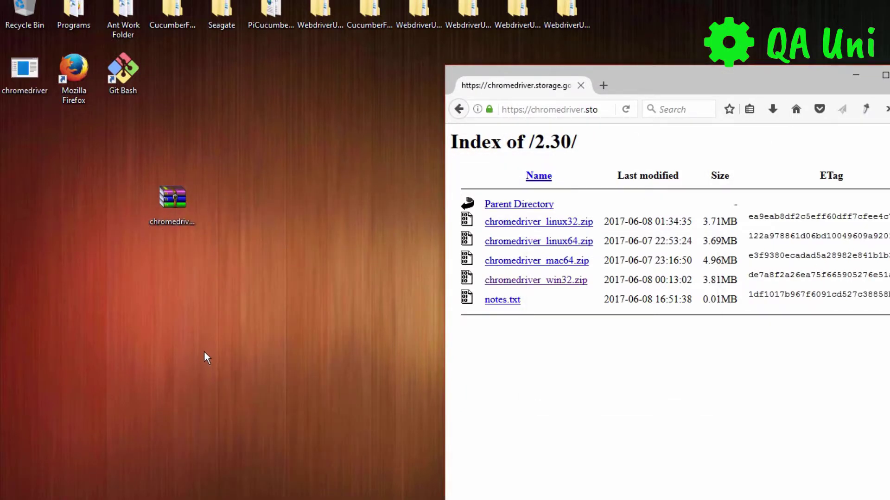
{"action": "left_click_drag", "start_coordinate": [26, 98], "coordinate": [274, 227]}
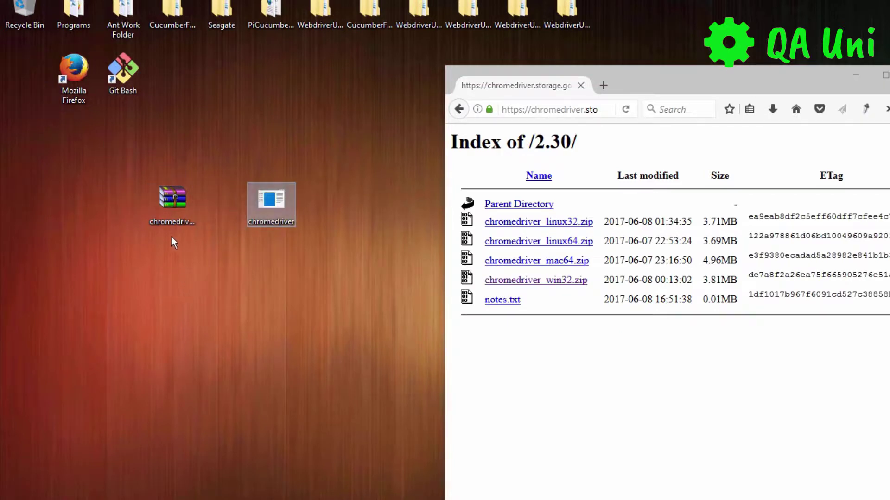
Step: Delete the zip, test-run chromedriver (starts 2.30 on port 9515), then close its console
{"action": "left_click_drag", "start_coordinate": [170, 217], "coordinate": [21, 16]}
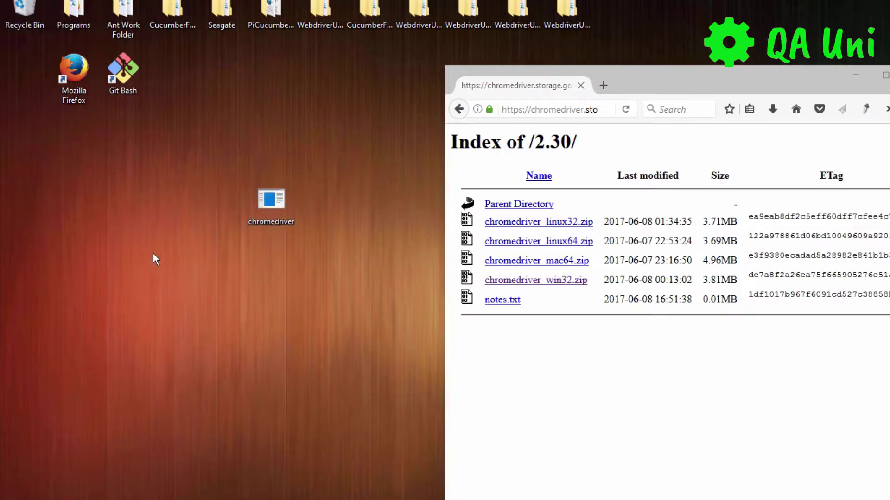
{"action": "double_click", "coordinate": [272, 207]}
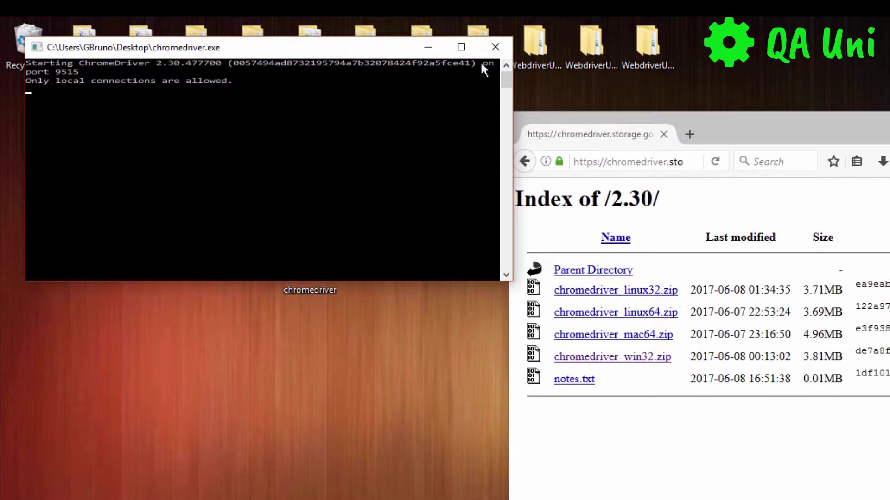
{"action": "left_click", "coordinate": [495, 47]}
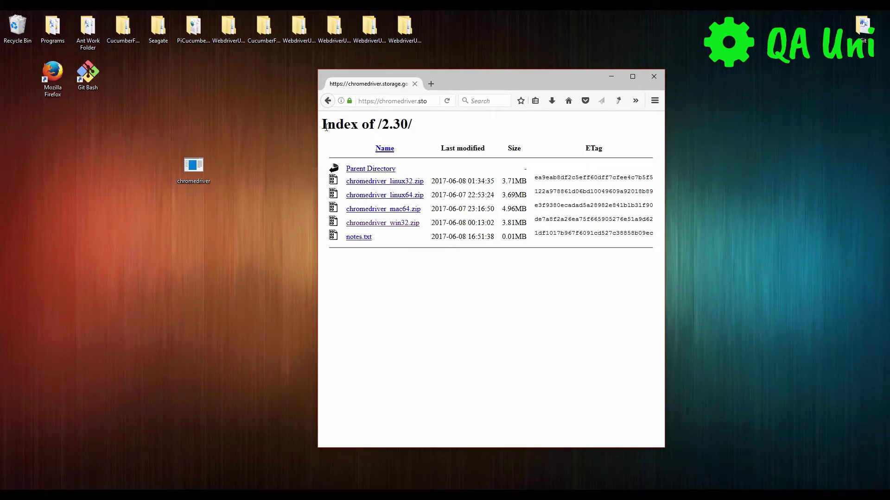
Step: Go back from the ChromeDriver index page and close the Firefox window
{"action": "left_click", "coordinate": [330, 105]}
{"action": "left_click", "coordinate": [653, 77]}
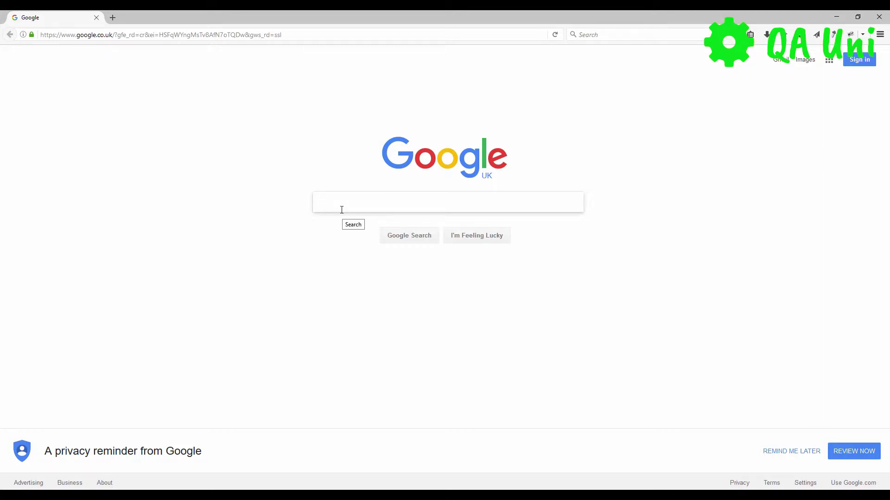
Step: Check the chromedriver file on the desktop, then search Google for a 32-bit Chrome browser download
{"action": "key", "text": "super+Down"}
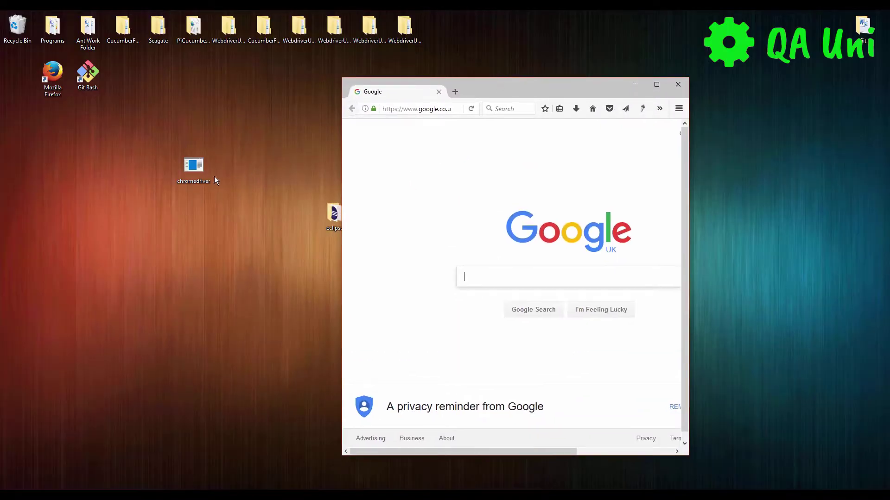
{"action": "left_click", "coordinate": [212, 179]}
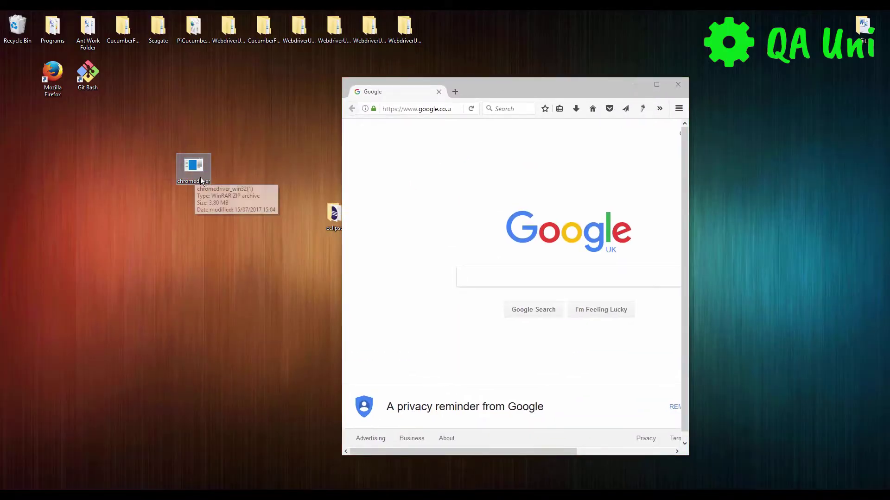
{"action": "double_click", "coordinate": [522, 90]}
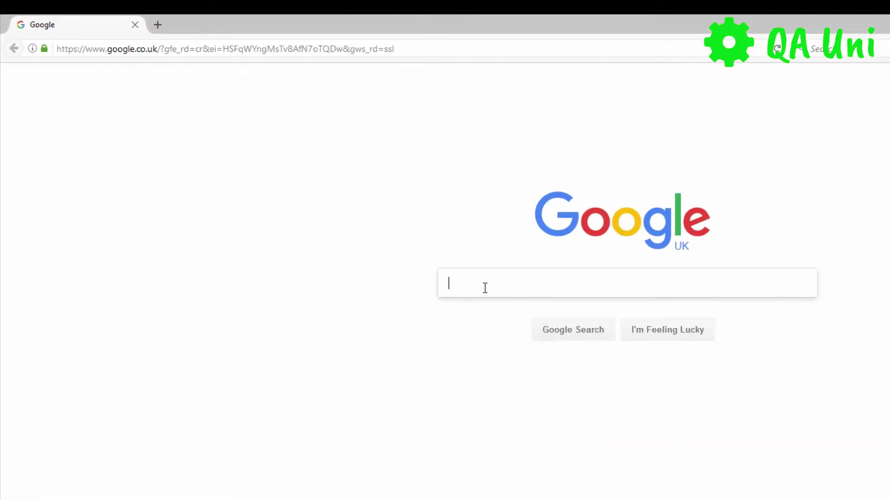
{"action": "type", "text": "c"}
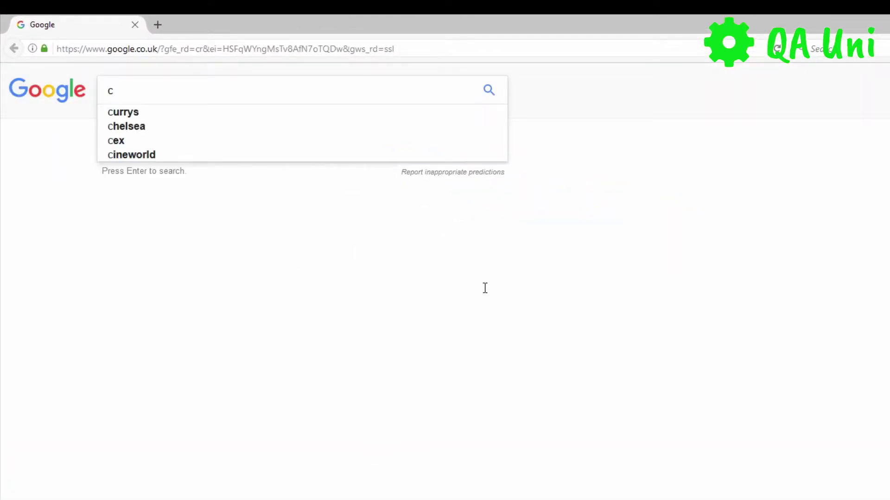
{"action": "type", "text": "hrome b"}
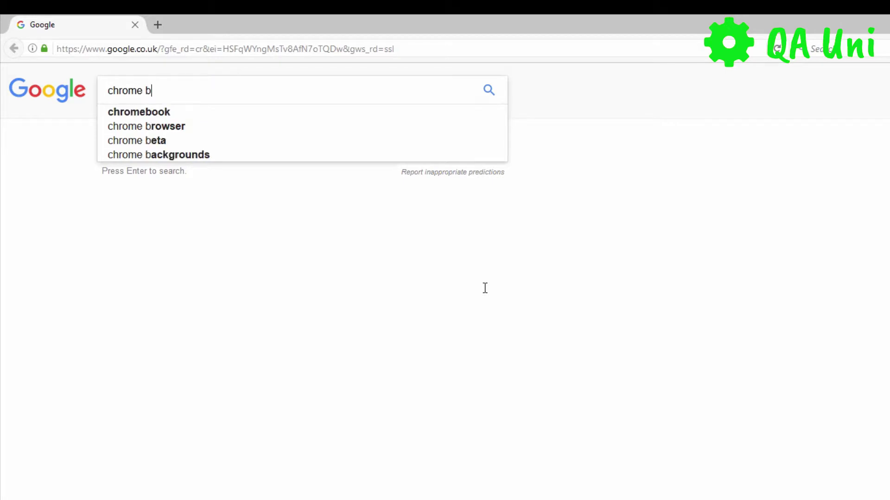
{"action": "type", "text": "rowser download 3"}
{"action": "key", "text": "Down"}
{"action": "key", "text": "Return"}
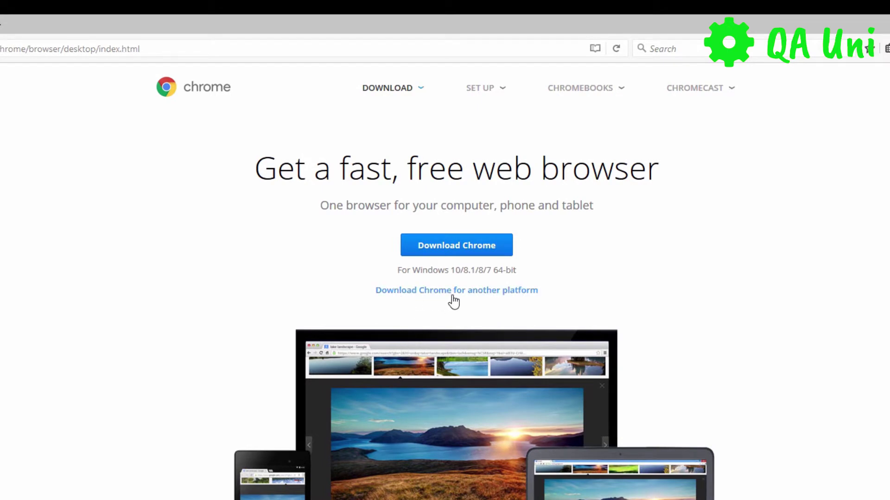
Step: Choose Chrome for Windows 32-bit, opt out of usage statistics, and accept the terms
{"action": "left_click", "coordinate": [419, 292]}
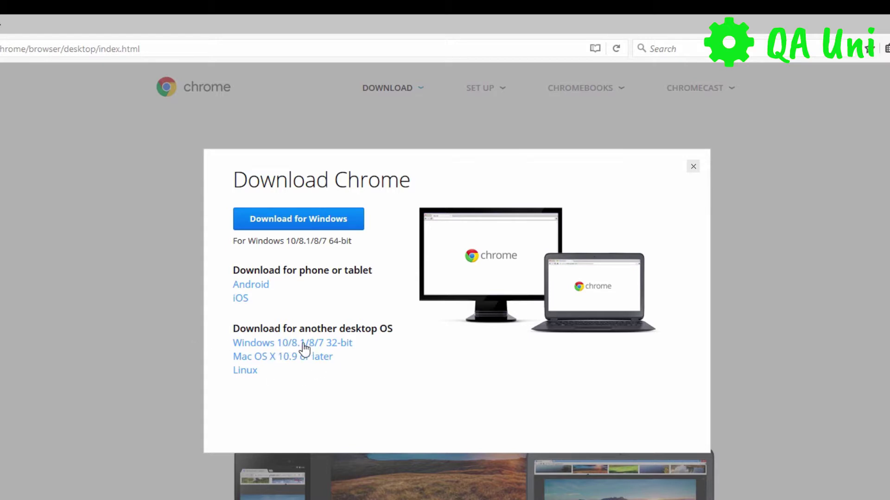
{"action": "left_click", "coordinate": [337, 343]}
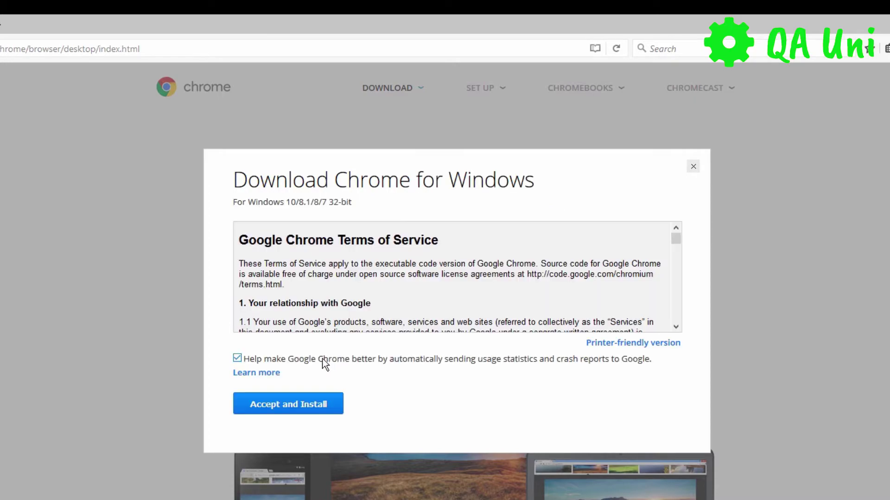
{"action": "left_click", "coordinate": [238, 358]}
{"action": "left_click", "coordinate": [259, 411]}
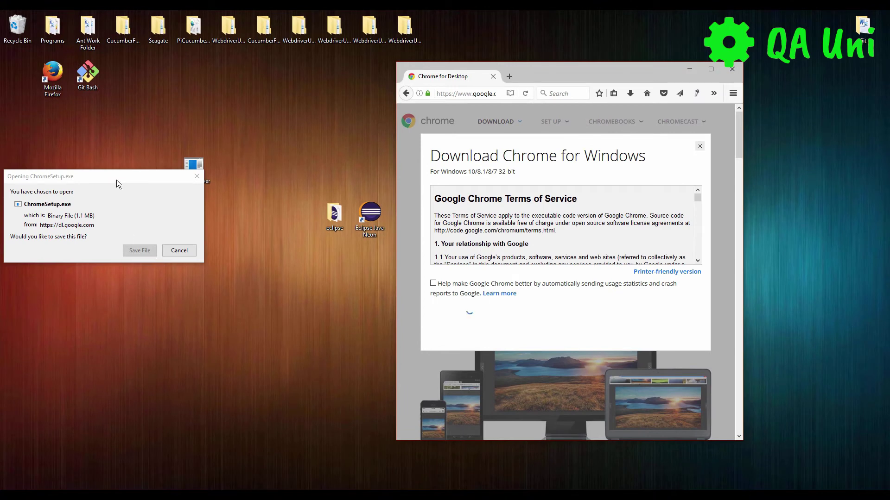
Step: Save the ChromeSetup.exe installer and place it on the desktop
{"action": "left_click_drag", "start_coordinate": [115, 180], "coordinate": [235, 191]}
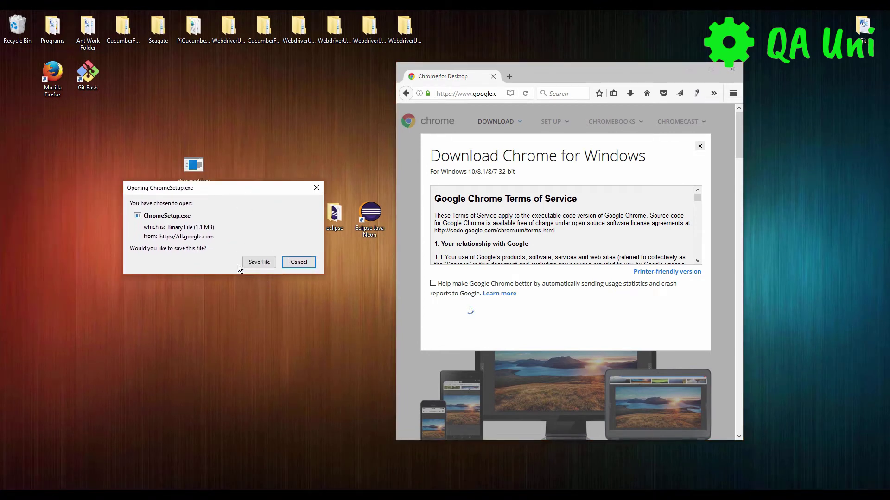
{"action": "left_click", "coordinate": [255, 263]}
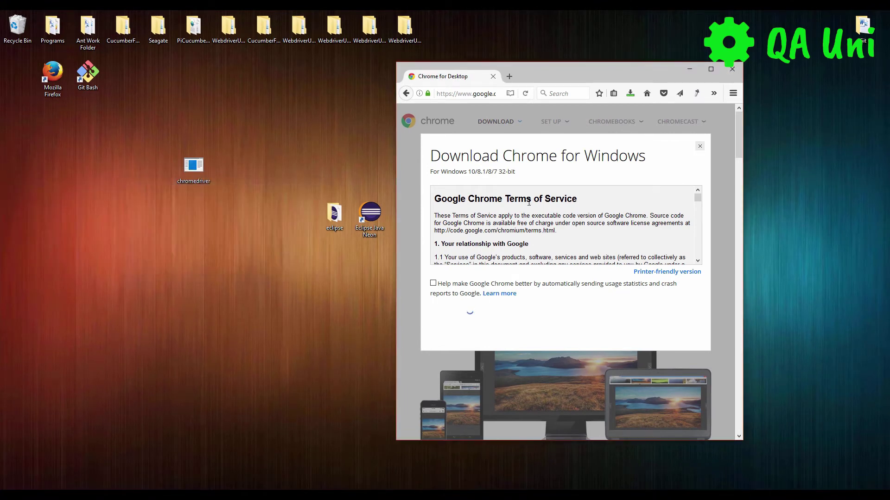
{"action": "left_click", "coordinate": [630, 93]}
{"action": "left_click_drag", "start_coordinate": [594, 126], "coordinate": [201, 268]}
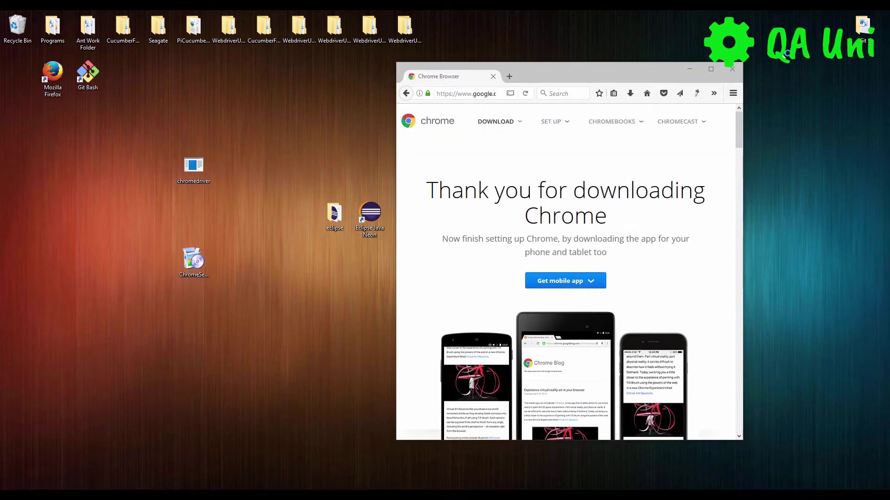
Step: Close Firefox and run ChromeSetup from the desktop to install Google Chrome
{"action": "left_click", "coordinate": [732, 68]}
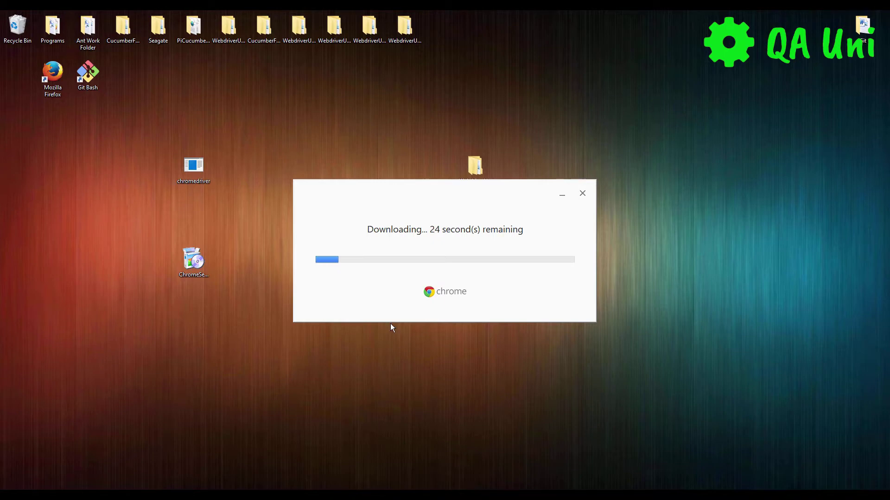
{"action": "left_click", "coordinate": [215, 470]}
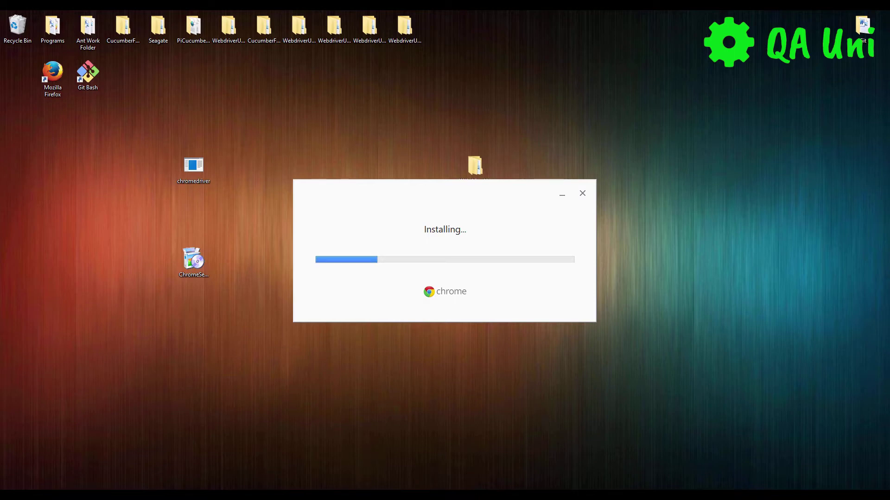
{"action": "mouse_move", "coordinate": [216, 489]}
{"action": "left_click", "coordinate": [216, 468]}
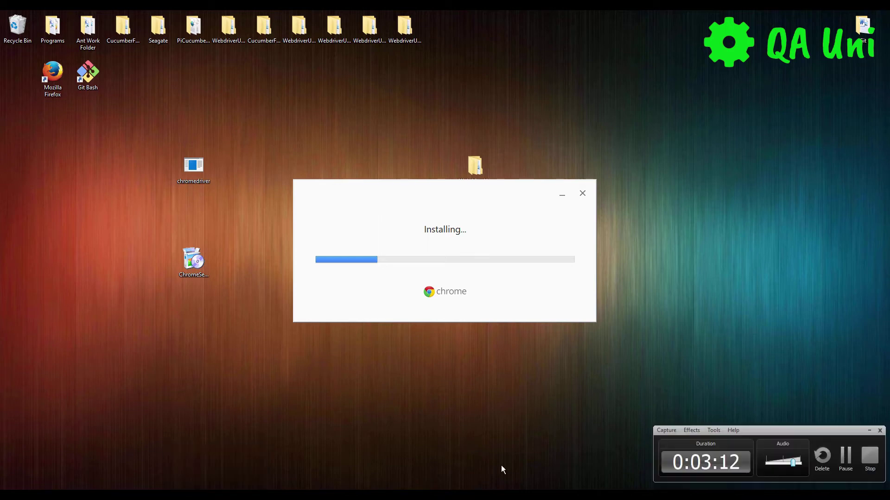
{"action": "left_click", "coordinate": [845, 458]}
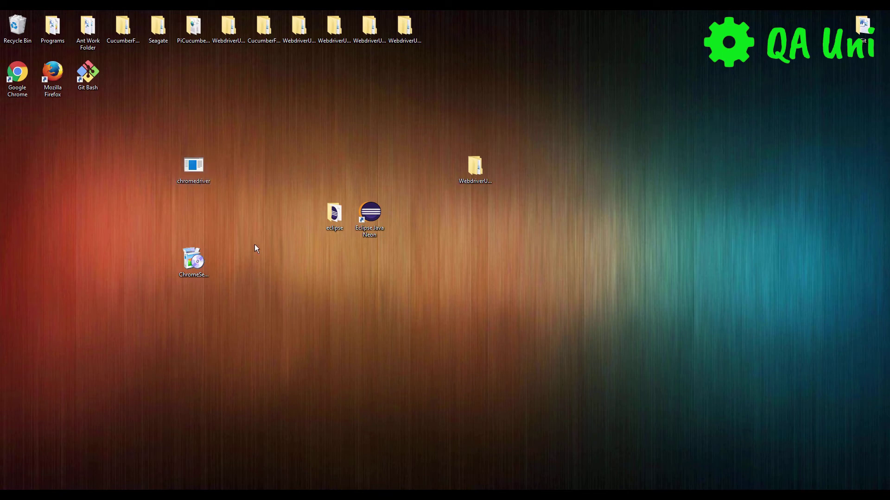
Step: Move the chromedriver icon beside the eclipse icon on the desktop
{"action": "left_click_drag", "start_coordinate": [207, 170], "coordinate": [290, 219]}
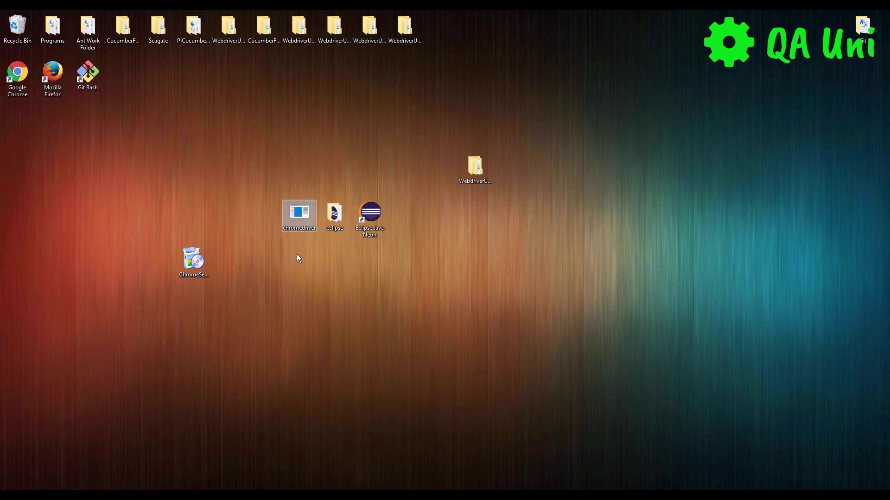